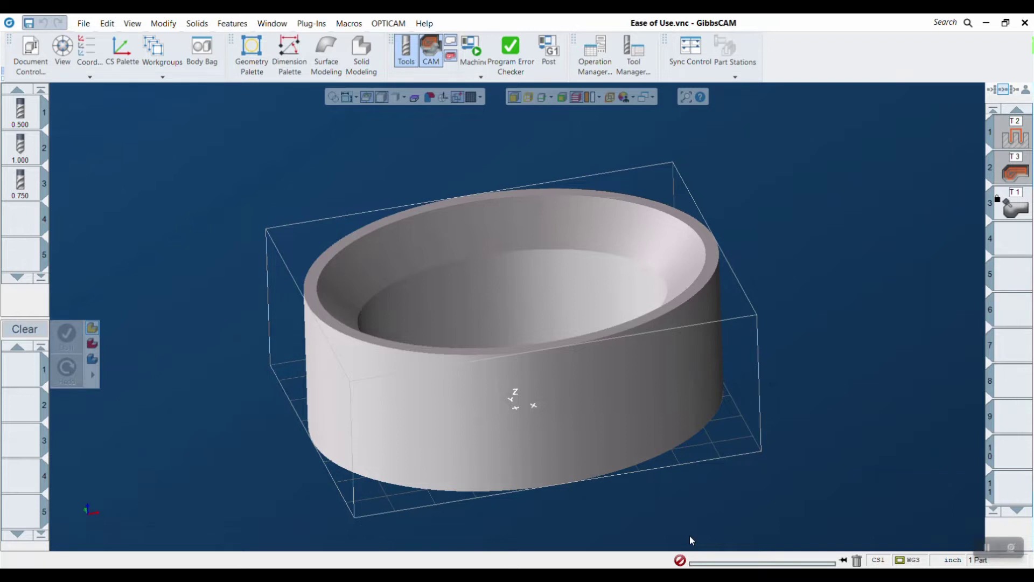
Open the coordinate system list and activate the XY, XZ, YZ and XY Top planes in turn to inspect their grids on the part.
{"action": "left_click", "coordinate": [93, 54]}
{"action": "left_click_drag", "start_coordinate": [215, 146], "coordinate": [179, 112]}
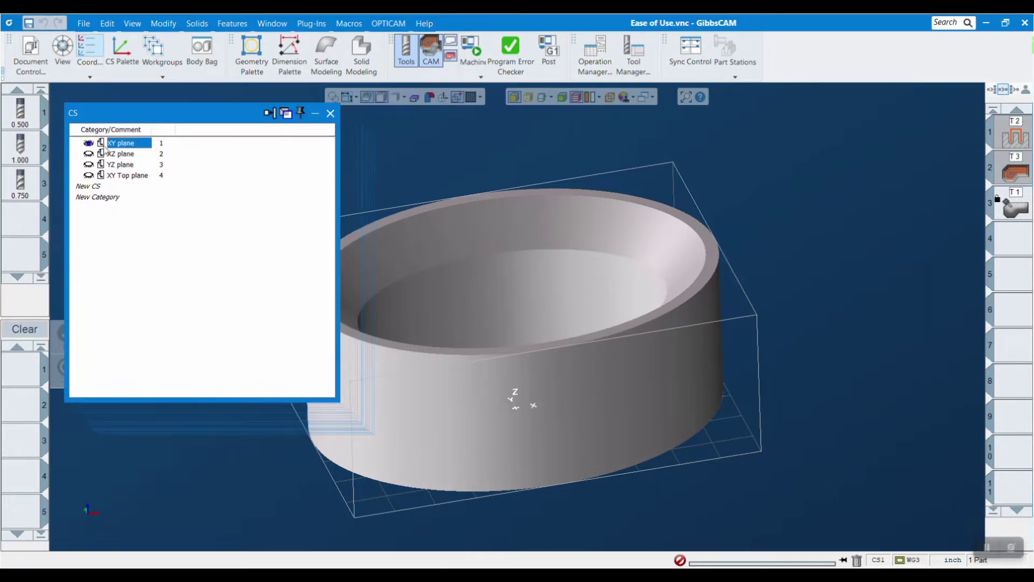
{"action": "middle_click_drag", "start_coordinate": [531, 415], "coordinate": [594, 412]}
{"action": "scroll", "coordinate": [595, 411], "scroll_direction": "up", "scroll_amount": 1}
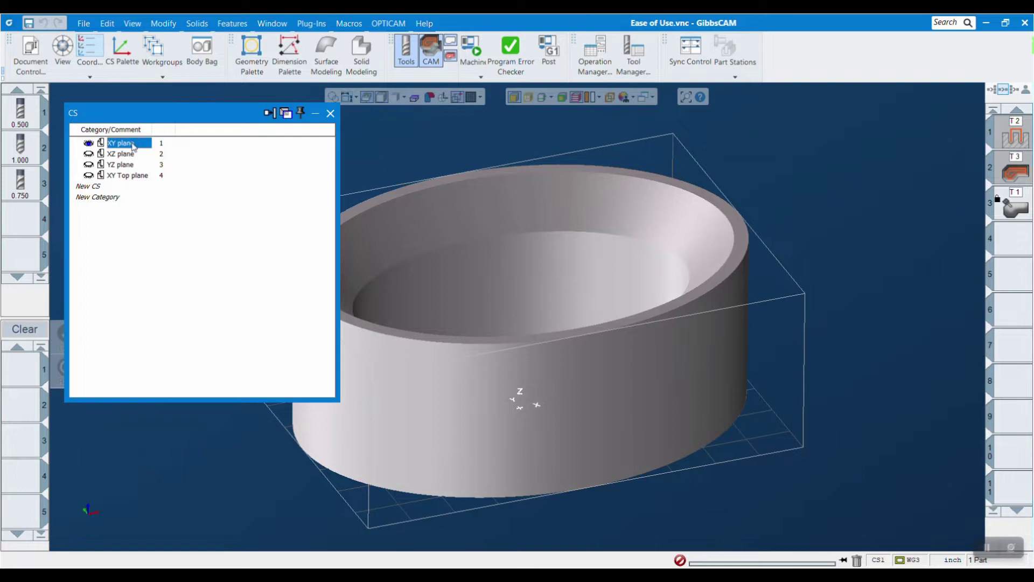
{"action": "left_click", "coordinate": [125, 154]}
{"action": "left_click", "coordinate": [124, 165]}
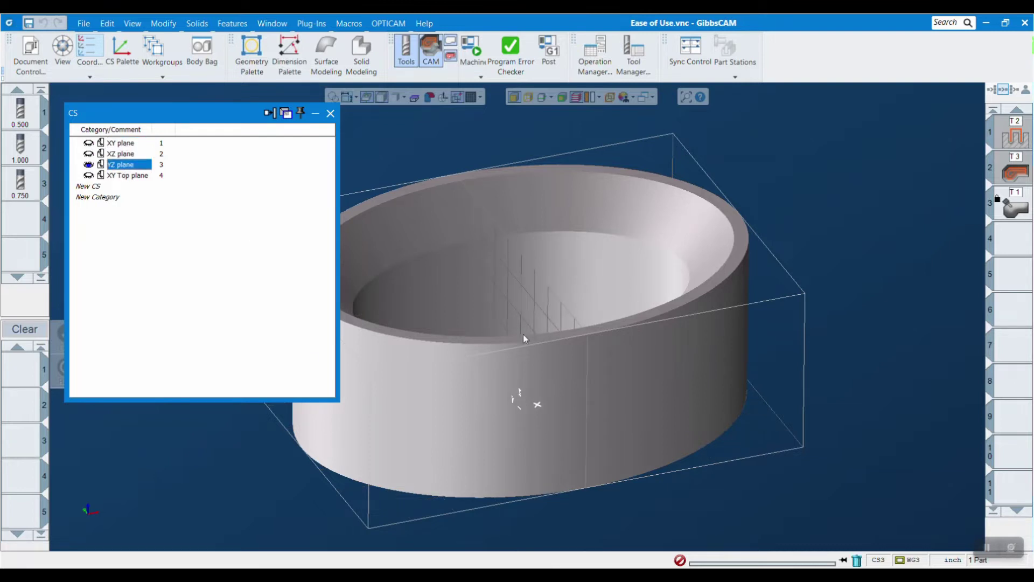
{"action": "left_click", "coordinate": [124, 142]}
{"action": "left_click", "coordinate": [132, 176]}
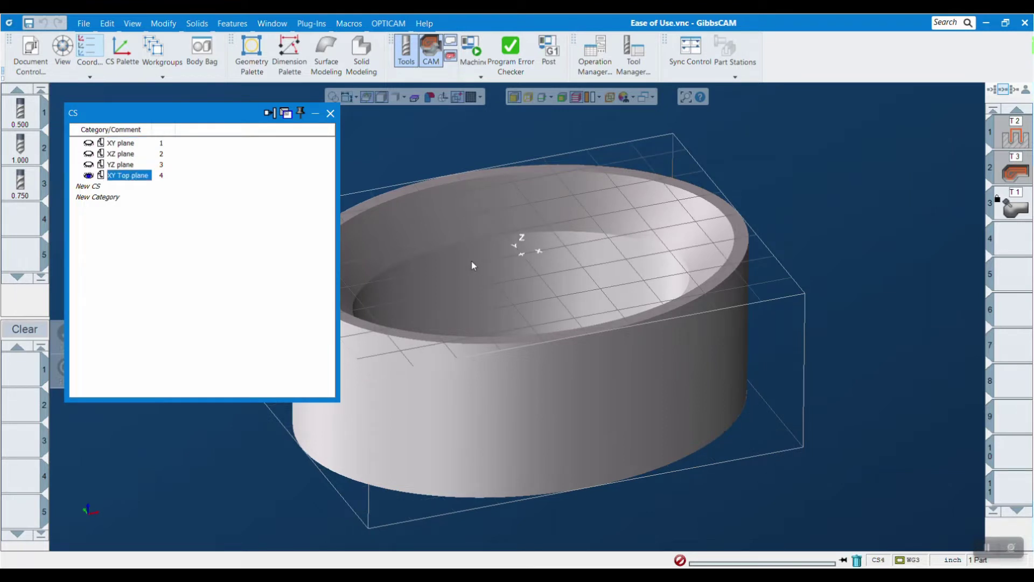
Create a coordinate system category named Primary Planes.
{"action": "double_click", "coordinate": [97, 197]}
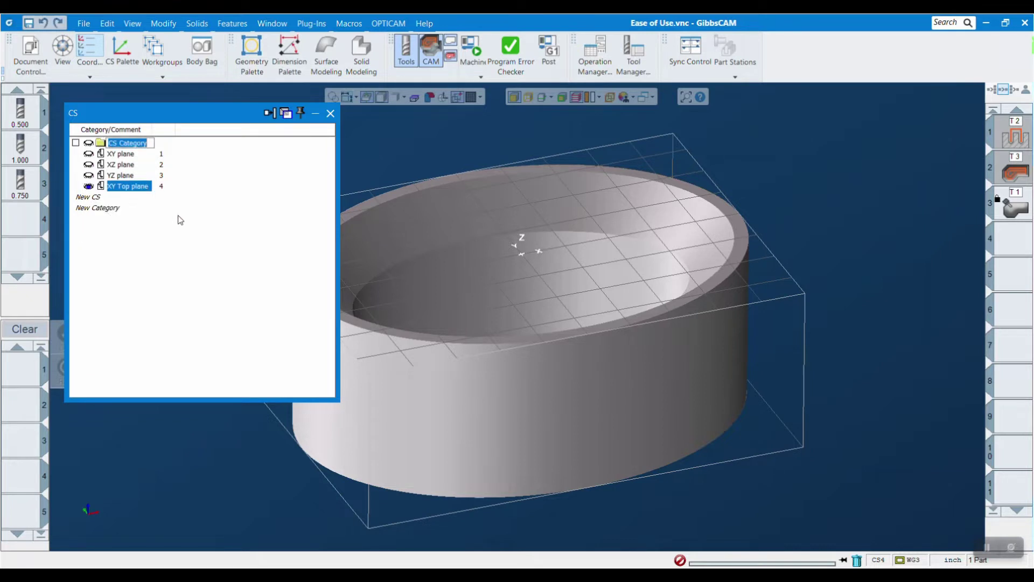
{"action": "type", "text": "Primary Planes"}
{"action": "left_click", "coordinate": [184, 274]}
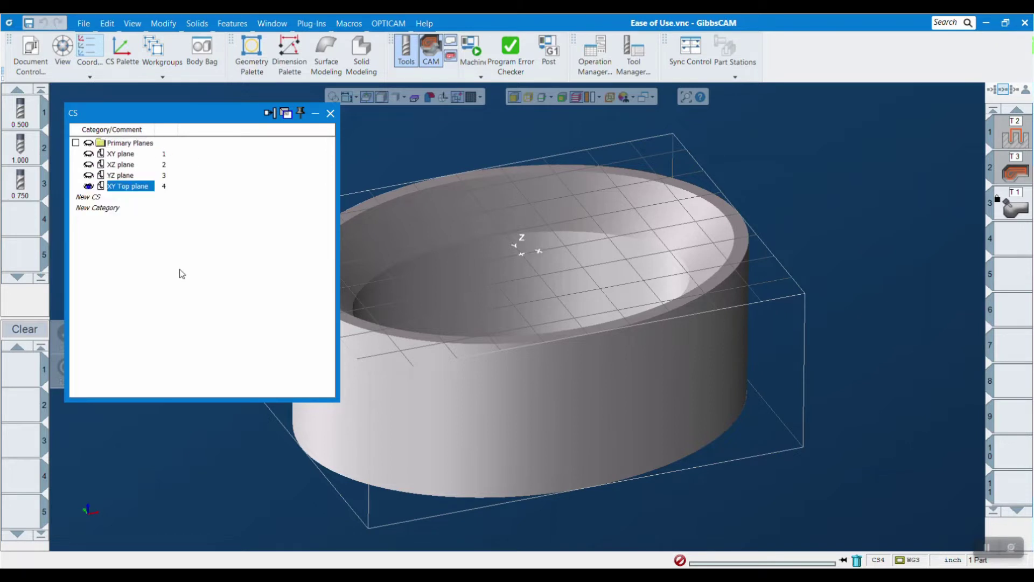
Move the XY, XZ and YZ plane coordinate systems into the Primary Planes category.
{"action": "left_click", "coordinate": [119, 155]}
{"action": "left_click_drag", "start_coordinate": [120, 156], "coordinate": [123, 145]}
{"action": "left_click", "coordinate": [123, 165]}
{"action": "left_click", "coordinate": [115, 176]}
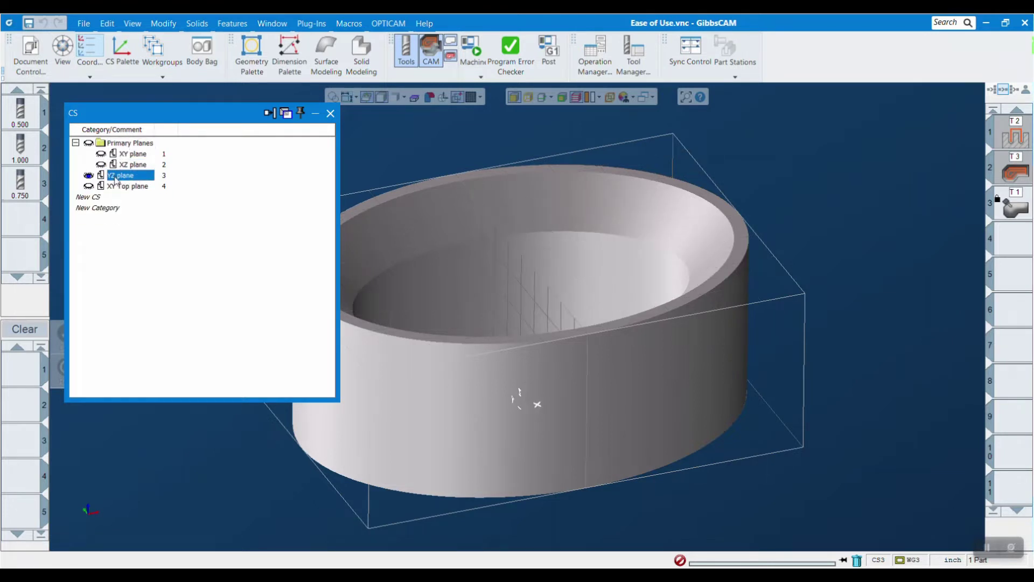
{"action": "left_click_drag", "start_coordinate": [115, 180], "coordinate": [123, 144]}
Create a coordinate system category named Top planes and move the XY Top plane into it.
{"action": "left_click", "coordinate": [118, 187]}
{"action": "left_click", "coordinate": [108, 209]}
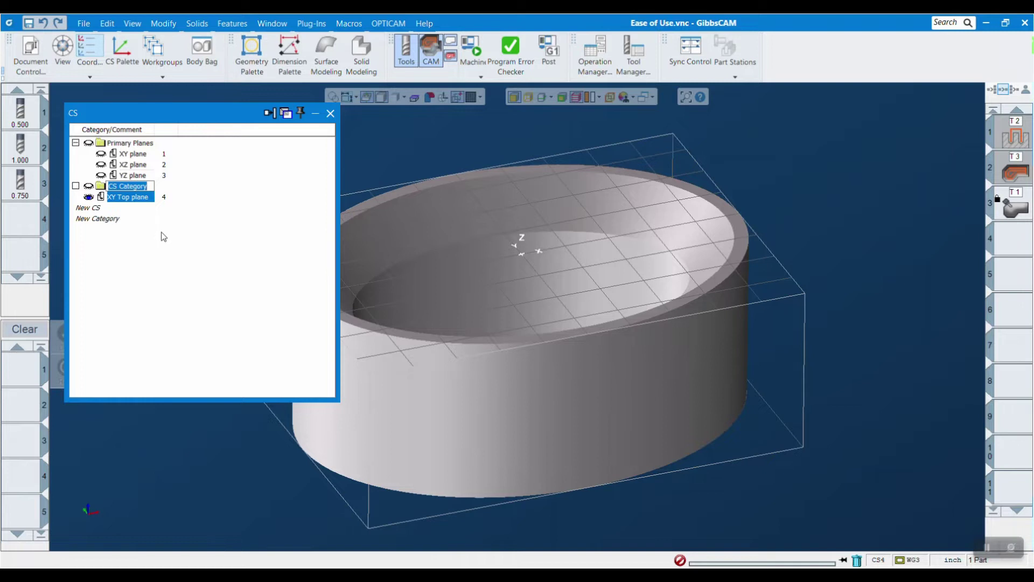
{"action": "type", "text": "Top planes"}
{"action": "key", "text": "Return"}
{"action": "left_click_drag", "start_coordinate": [130, 198], "coordinate": [124, 186]}
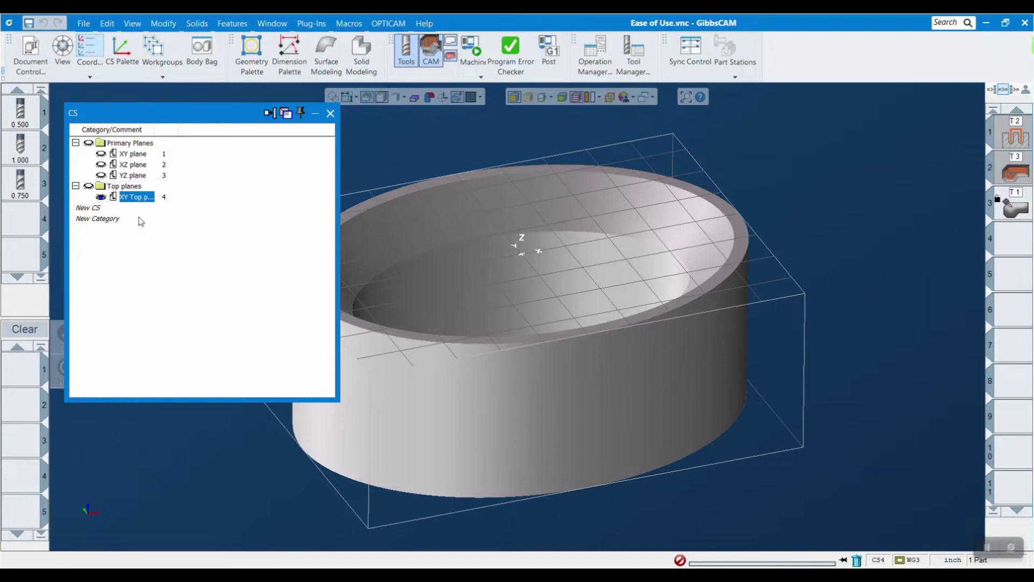
Collapse the Primary Planes and Top planes categories and close the coordinate system list.
{"action": "left_click", "coordinate": [89, 143]}
{"action": "left_click", "coordinate": [89, 143]}
{"action": "left_click", "coordinate": [76, 143]}
{"action": "left_click", "coordinate": [76, 153]}
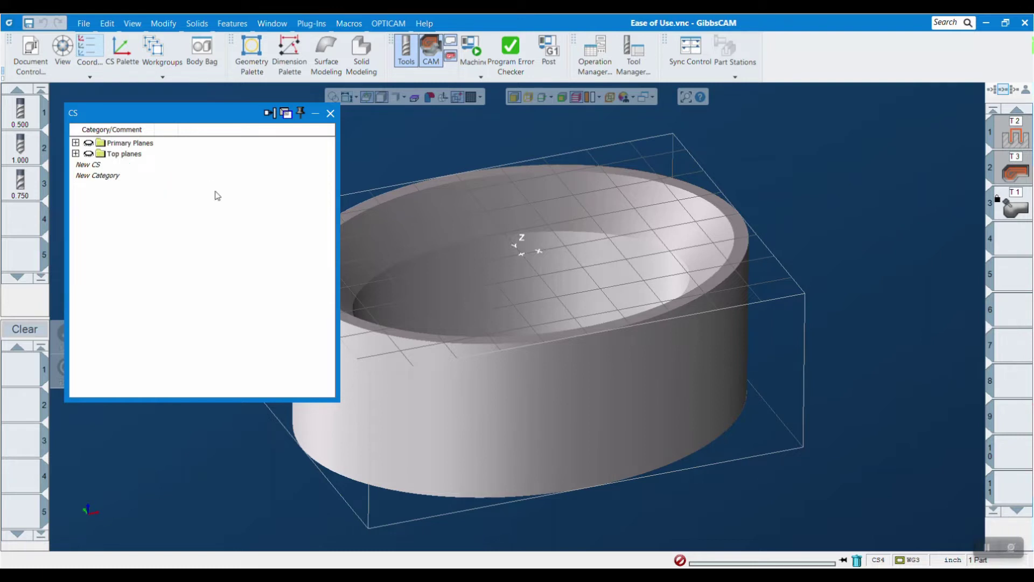
{"action": "left_click", "coordinate": [330, 114]}
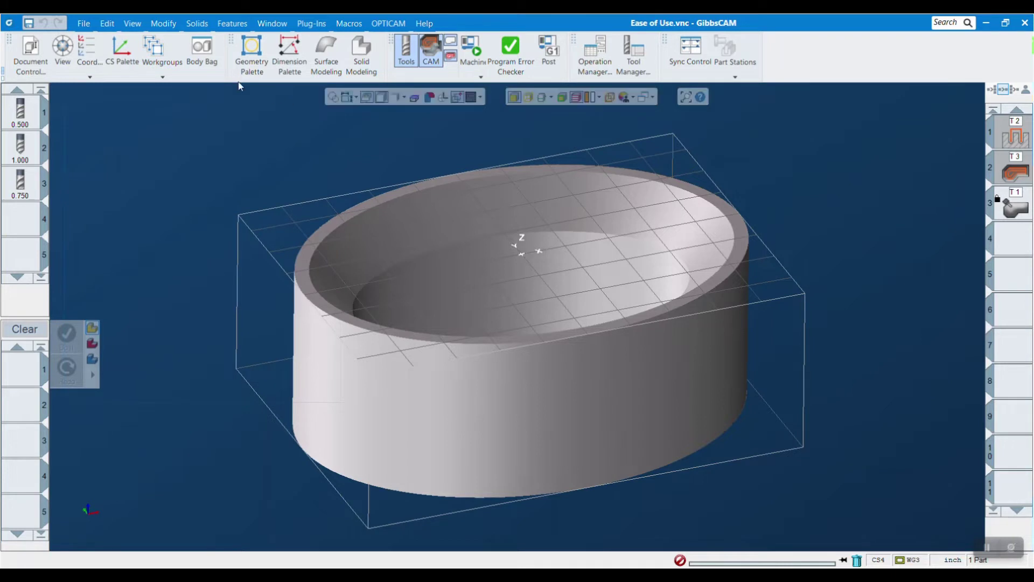
Open the workgroup list and activate the Center Hole, Stock Creation and Milling Geometry workgroups to examine their geometry, leaving Center Hole active.
{"action": "left_click", "coordinate": [154, 49]}
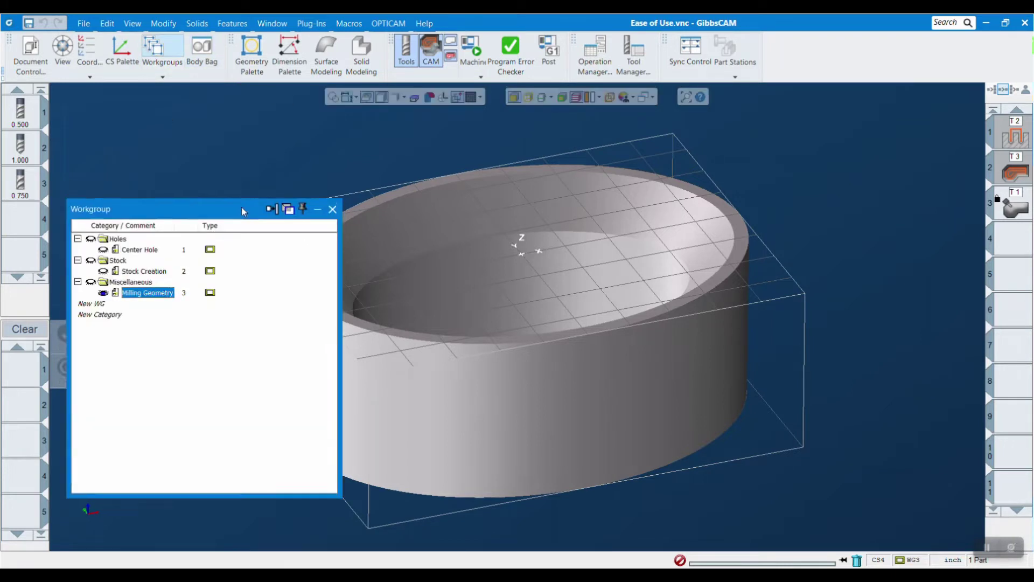
{"action": "left_click_drag", "start_coordinate": [254, 211], "coordinate": [236, 133]}
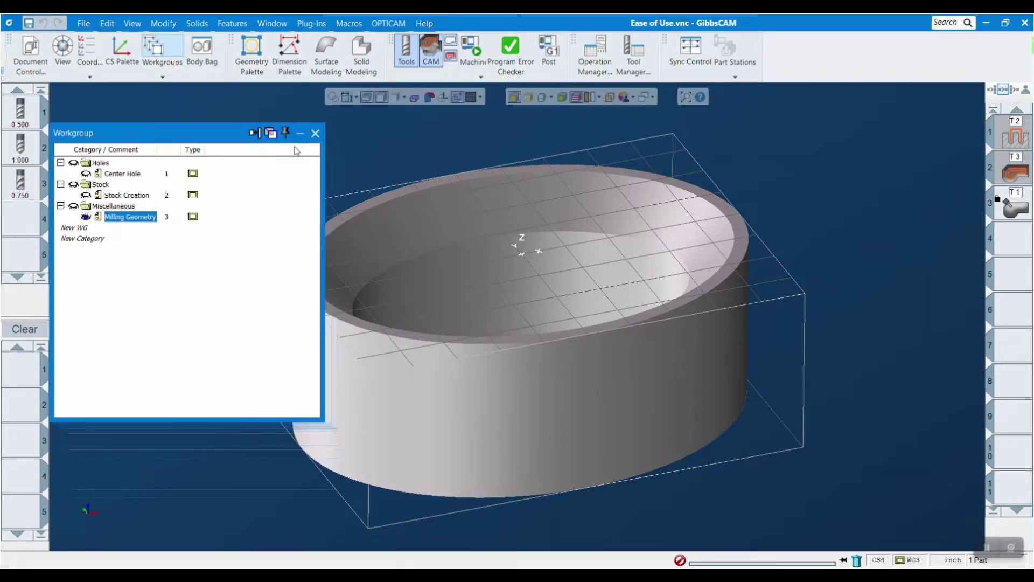
{"action": "left_click", "coordinate": [128, 174]}
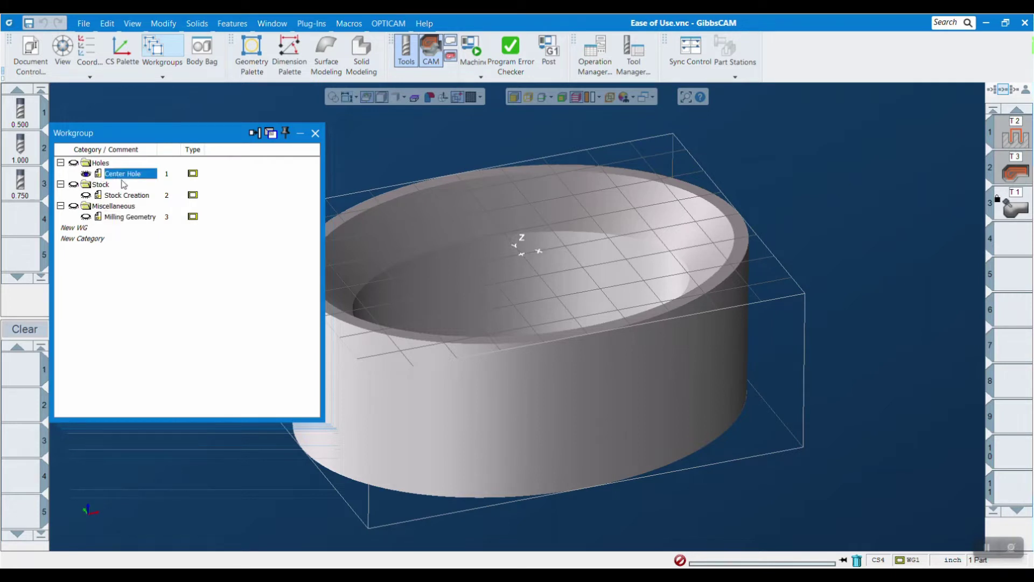
{"action": "left_click", "coordinate": [125, 195]}
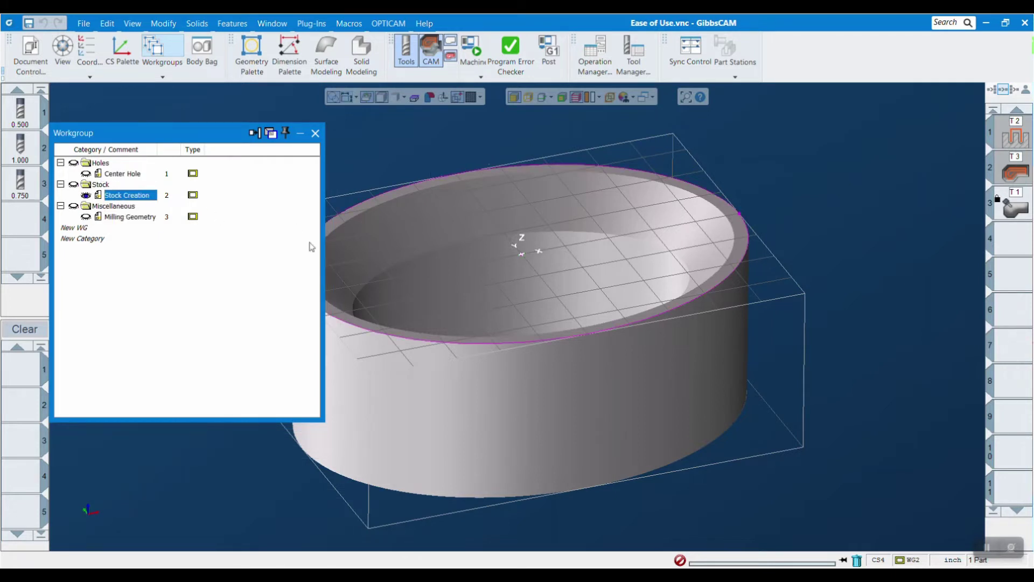
{"action": "left_click", "coordinate": [151, 218]}
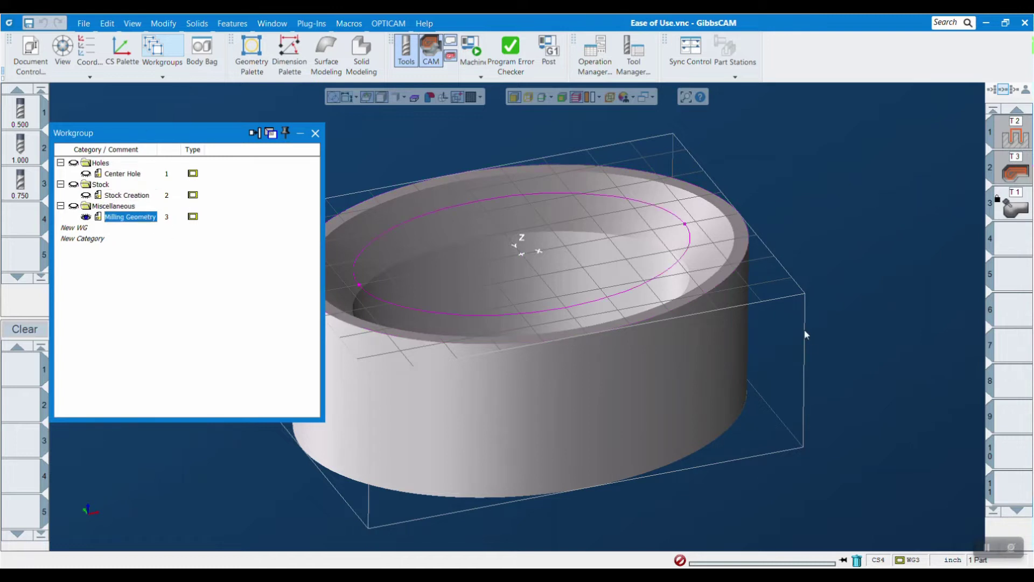
{"action": "left_click", "coordinate": [124, 195]}
{"action": "left_click", "coordinate": [129, 174]}
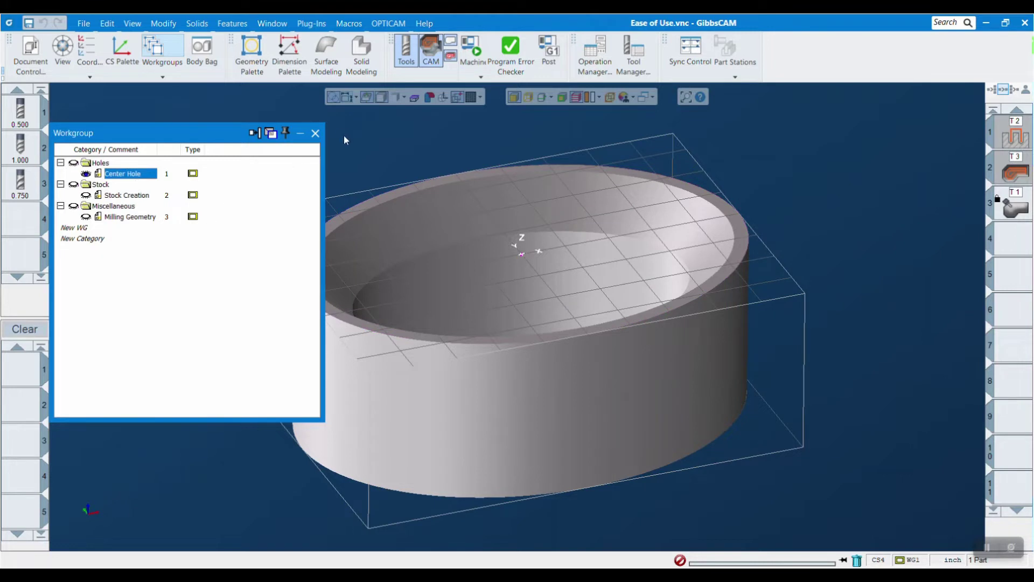
{"action": "left_click", "coordinate": [316, 132]}
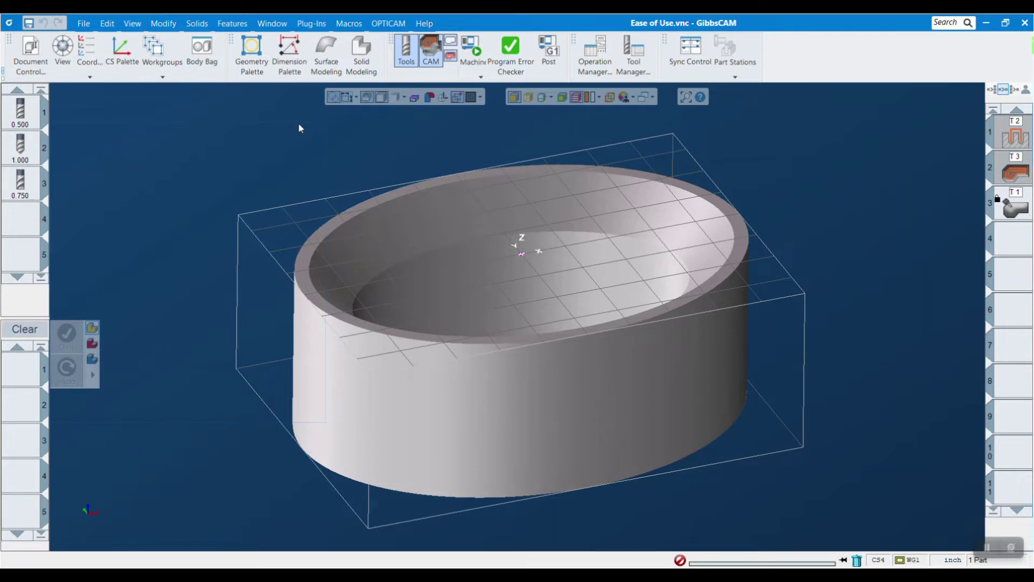
Play the machine simulation at reduced speed, examine how the table tilts during machining, and close the simulation.
{"action": "scroll", "coordinate": [299, 124], "scroll_direction": "down", "scroll_amount": 3}
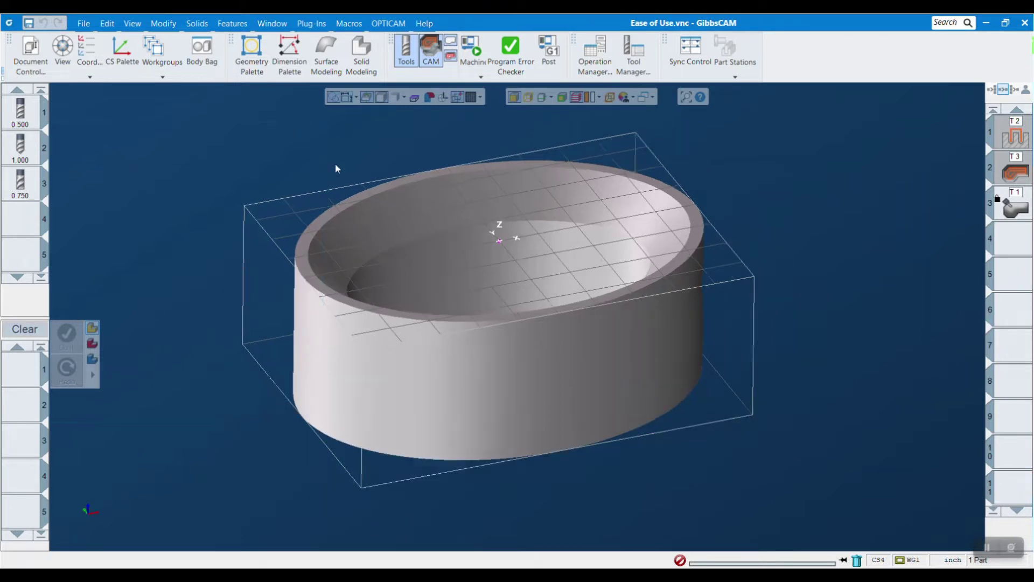
{"action": "middle_click_drag", "start_coordinate": [461, 215], "coordinate": [508, 276]}
{"action": "left_click", "coordinate": [474, 54]}
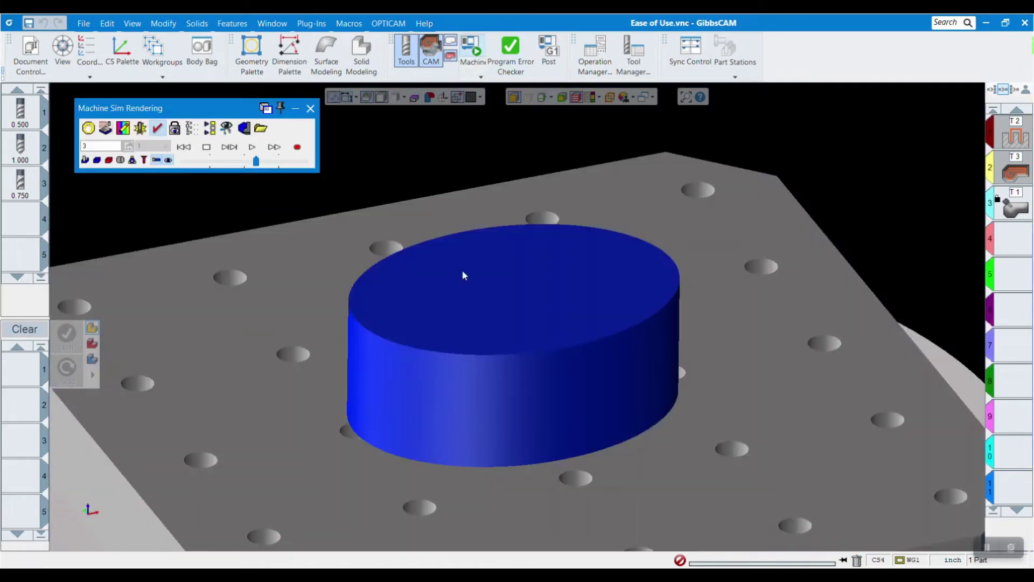
{"action": "scroll", "coordinate": [461, 271], "scroll_direction": "down", "scroll_amount": 5}
{"action": "middle_click_drag", "start_coordinate": [477, 264], "coordinate": [466, 236]}
{"action": "middle_click_drag", "start_coordinate": [417, 172], "coordinate": [435, 229]}
{"action": "scroll", "coordinate": [398, 228], "scroll_direction": "up", "scroll_amount": 2}
{"action": "left_click_drag", "start_coordinate": [256, 161], "coordinate": [235, 160]}
{"action": "left_click", "coordinate": [252, 148]}
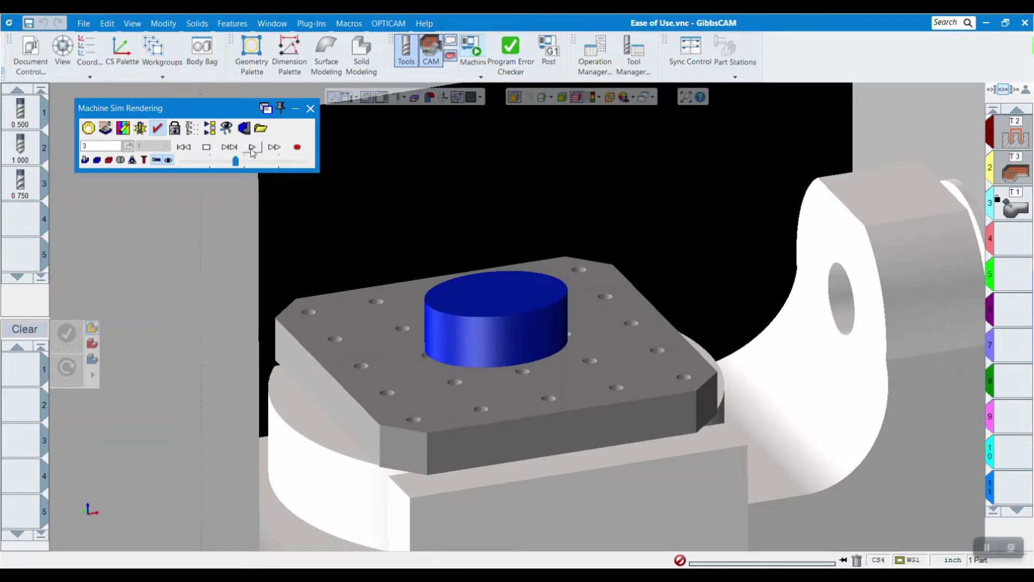
{"action": "scroll", "coordinate": [309, 220], "scroll_direction": "down", "scroll_amount": 3}
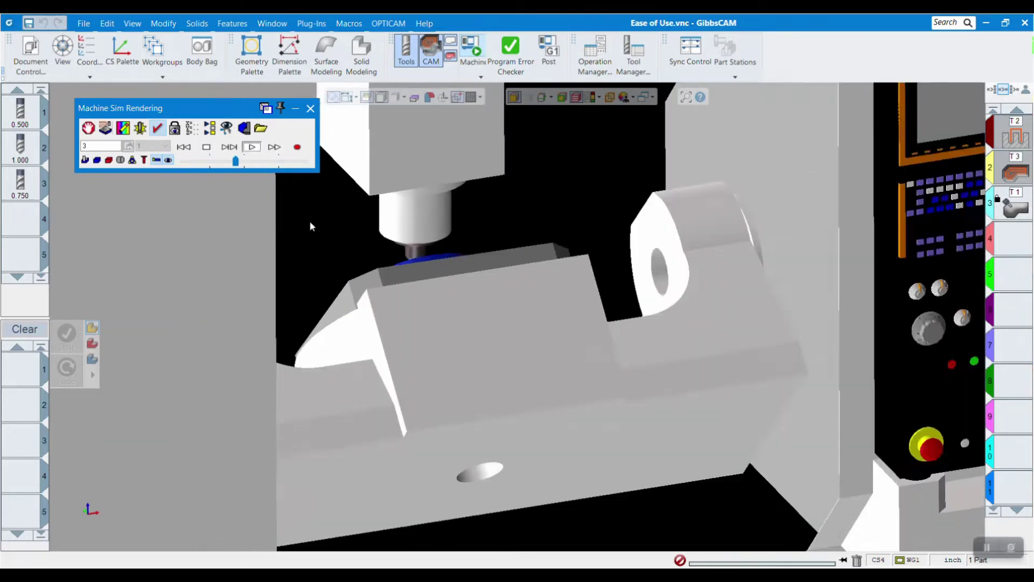
{"action": "scroll", "coordinate": [309, 228], "scroll_direction": "up", "scroll_amount": 1}
{"action": "middle_click_drag", "start_coordinate": [568, 320], "coordinate": [677, 332]}
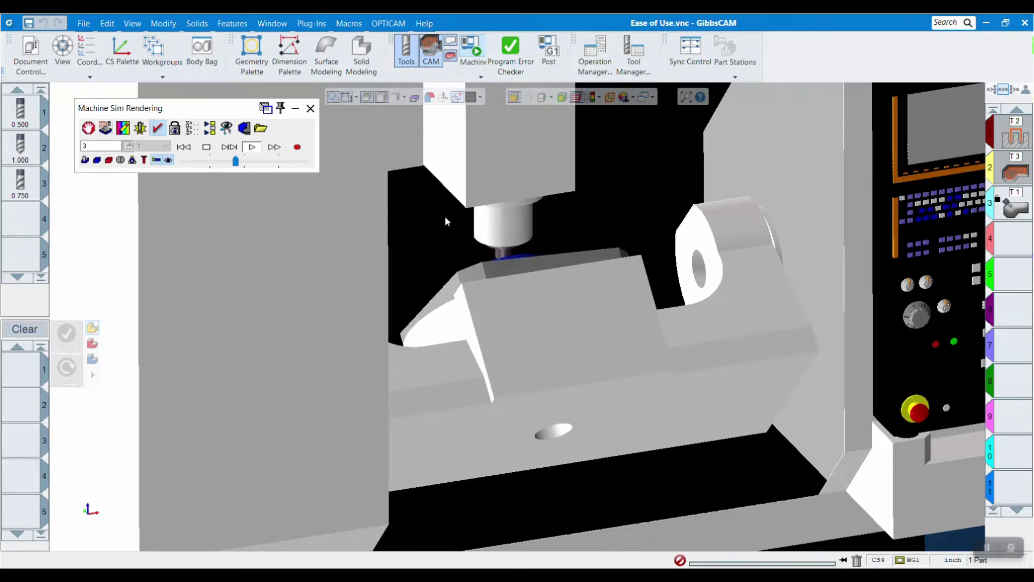
{"action": "left_click", "coordinate": [311, 108]}
Add a new work area in the document settings and name it A Axis Positive.
{"action": "scroll", "coordinate": [515, 248], "scroll_direction": "up", "scroll_amount": 5}
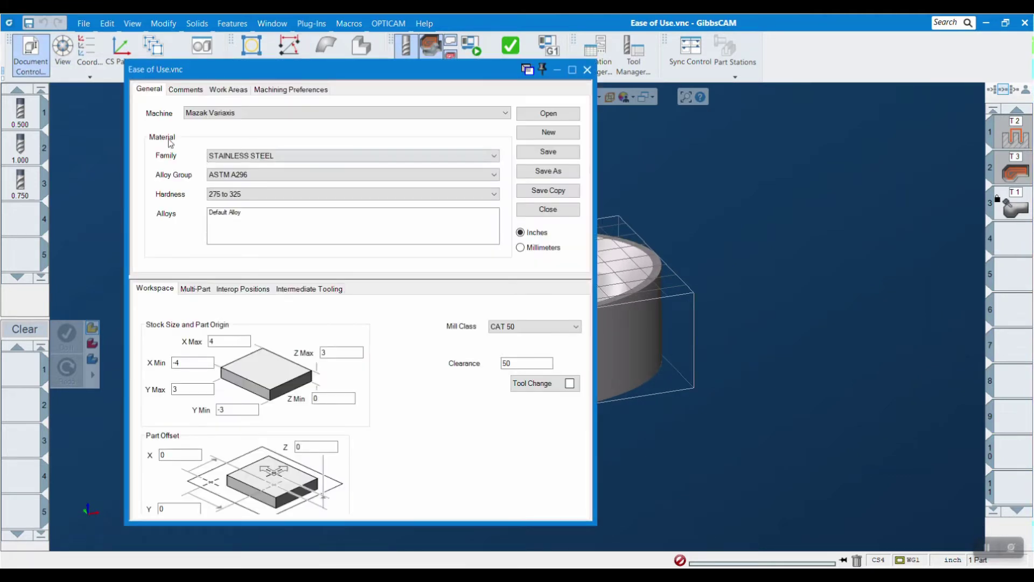
{"action": "left_click", "coordinate": [210, 92]}
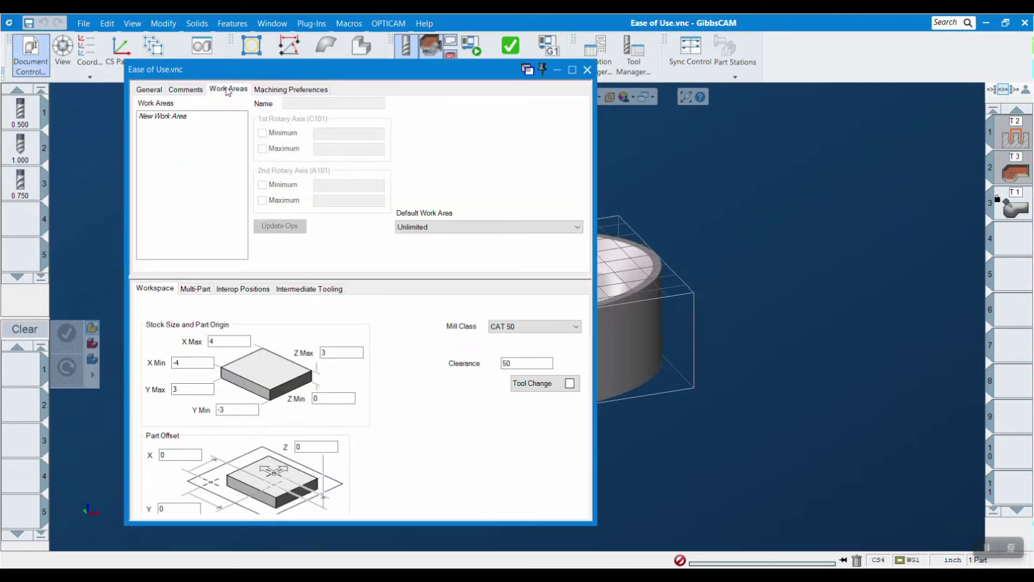
{"action": "left_click", "coordinate": [195, 118]}
{"action": "left_click", "coordinate": [365, 103]}
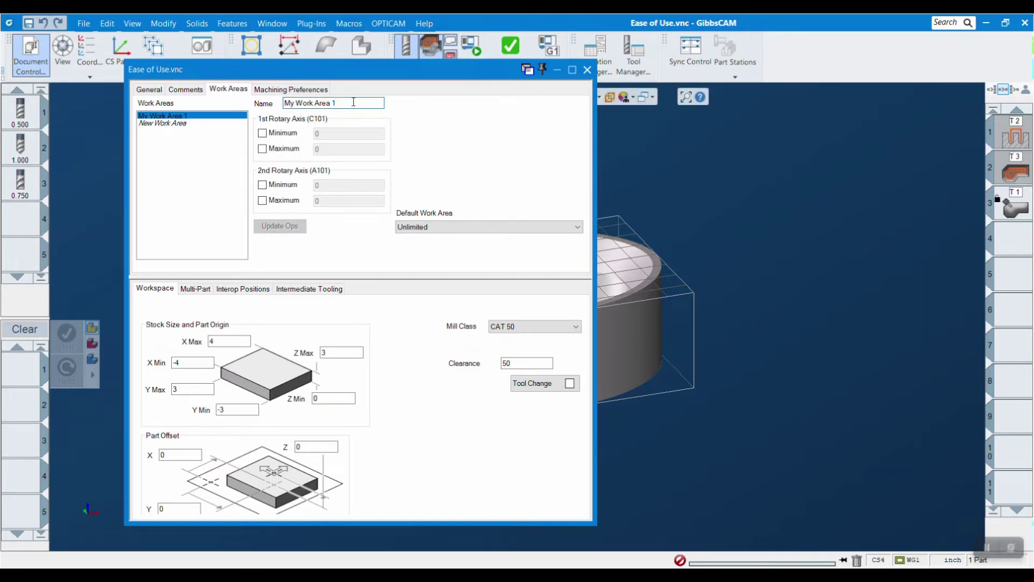
{"action": "left_click_drag", "start_coordinate": [353, 103], "coordinate": [172, 103]}
{"action": "type", "text": "A Axis Positive"}
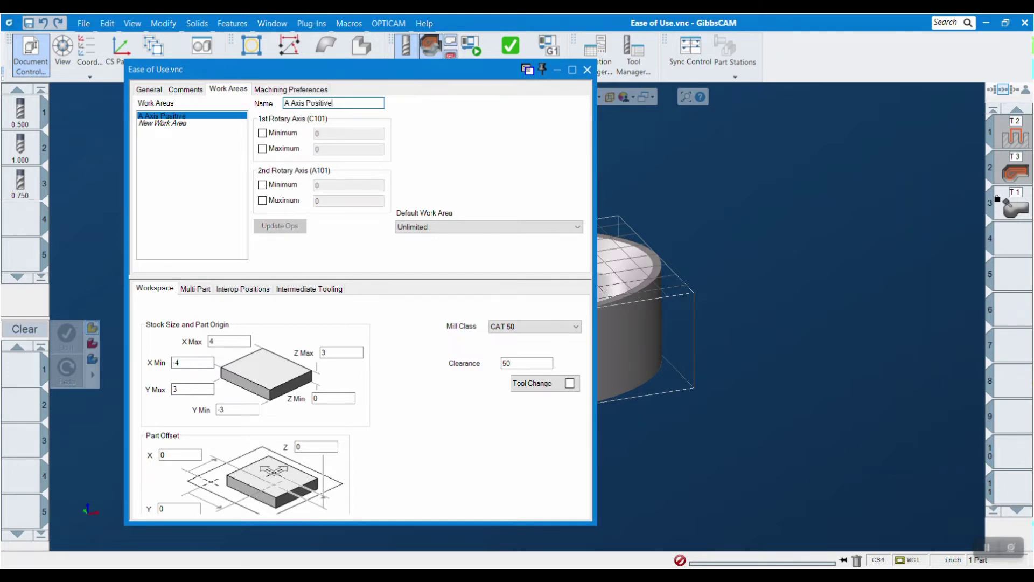
Enable both limits of the 2nd rotary axis with minimum 0 and maximum 120, and close the document settings.
{"action": "left_click", "coordinate": [263, 185]}
{"action": "left_click", "coordinate": [262, 201]}
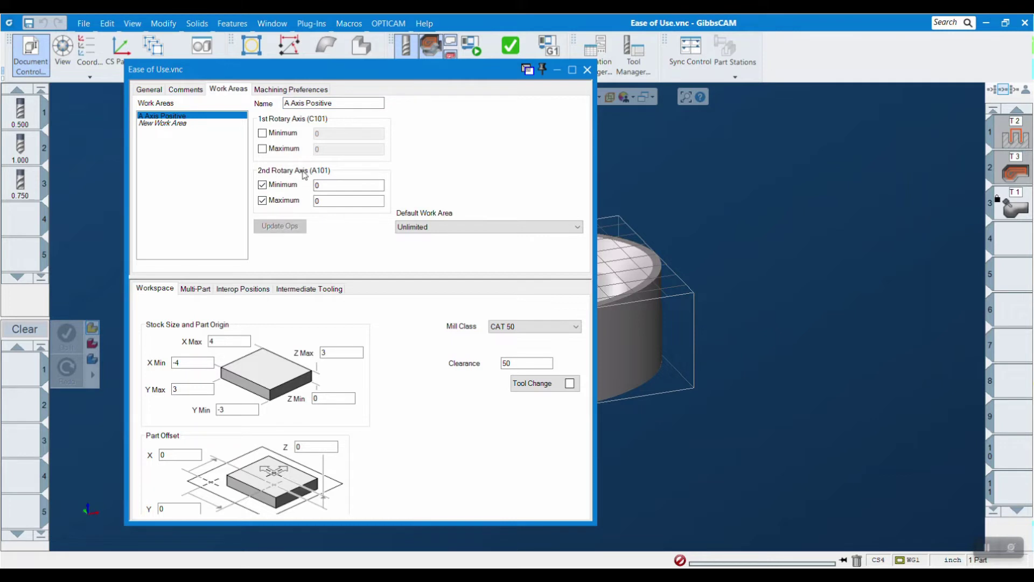
{"action": "double_click", "coordinate": [330, 198]}
{"action": "type", "text": "120"}
{"action": "left_click", "coordinate": [587, 71]}
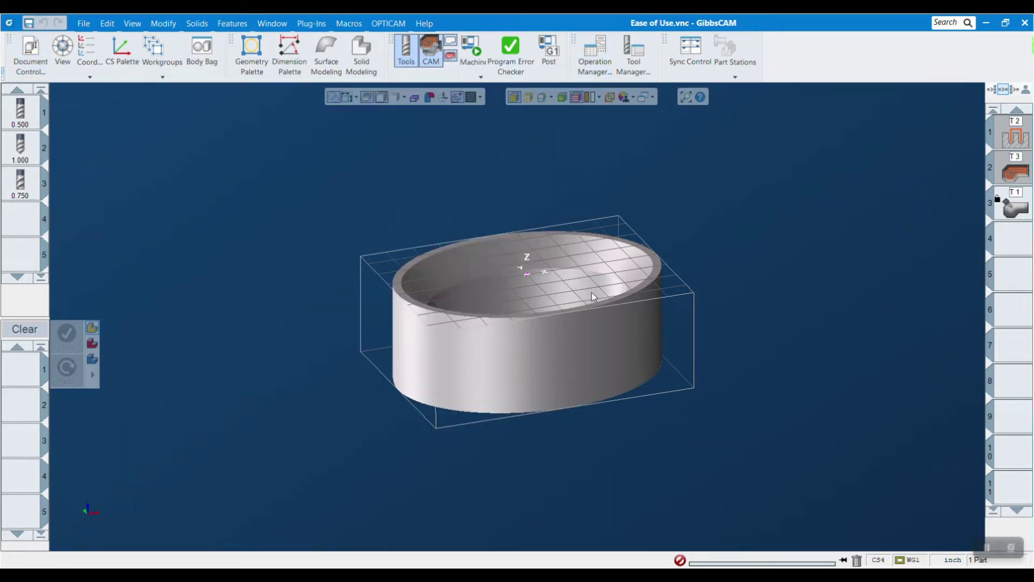
Assign the A Axis Positive work area to operation 3 in its utility data and close the dialog.
{"action": "right_click", "coordinate": [1022, 210]}
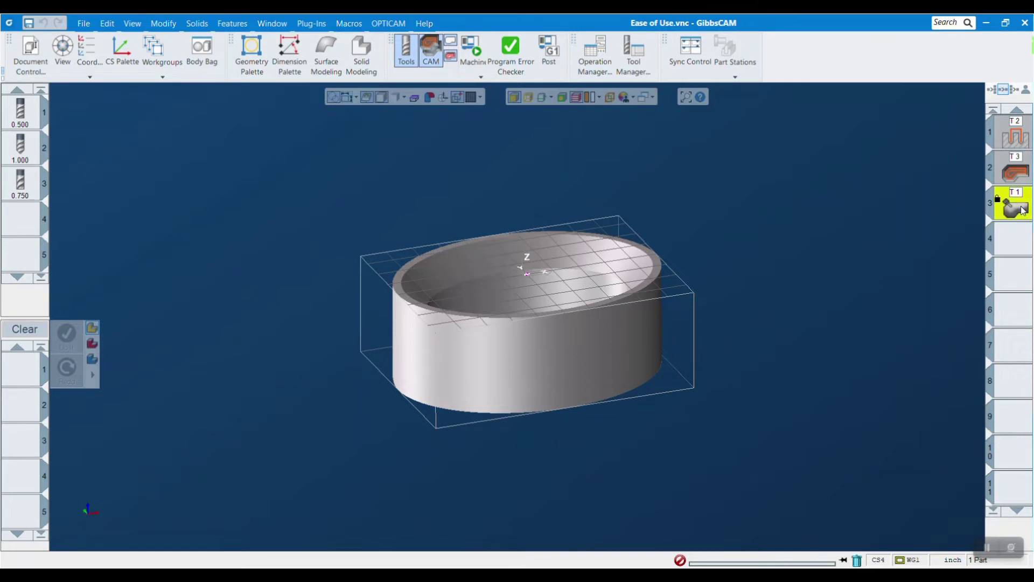
{"action": "left_click", "coordinate": [929, 215]}
{"action": "left_click", "coordinate": [411, 324]}
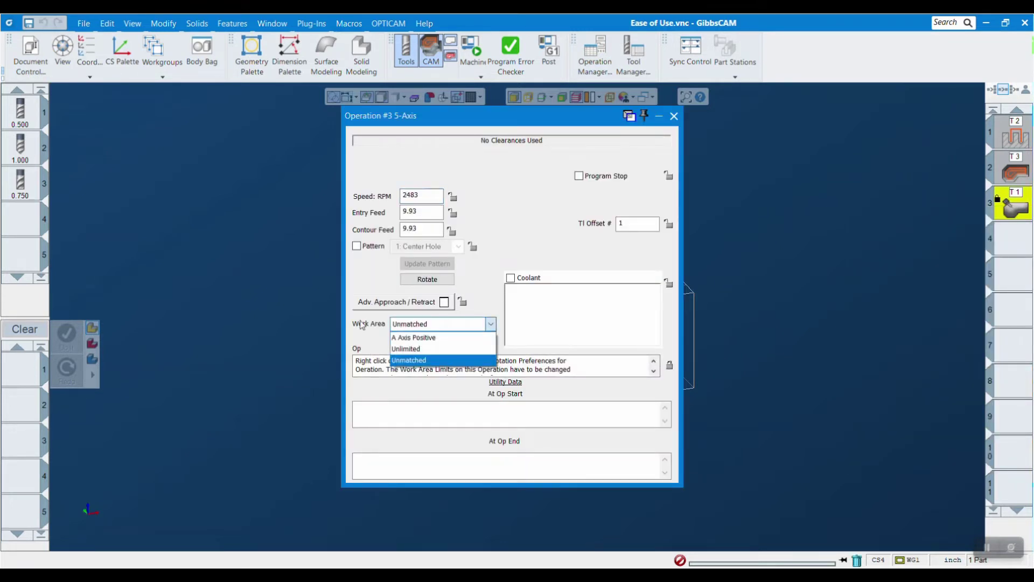
{"action": "left_click", "coordinate": [438, 337]}
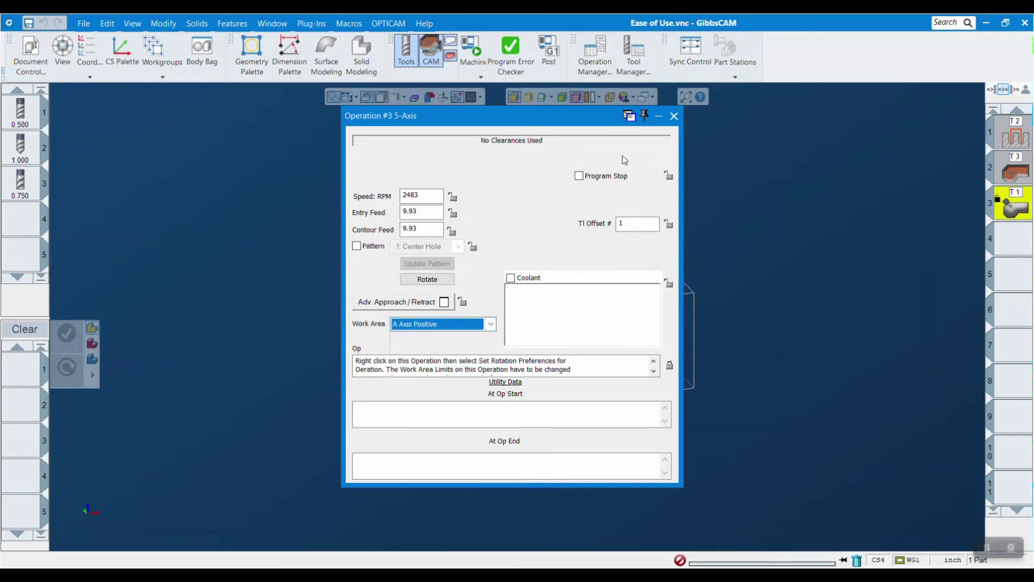
{"action": "left_click", "coordinate": [674, 117]}
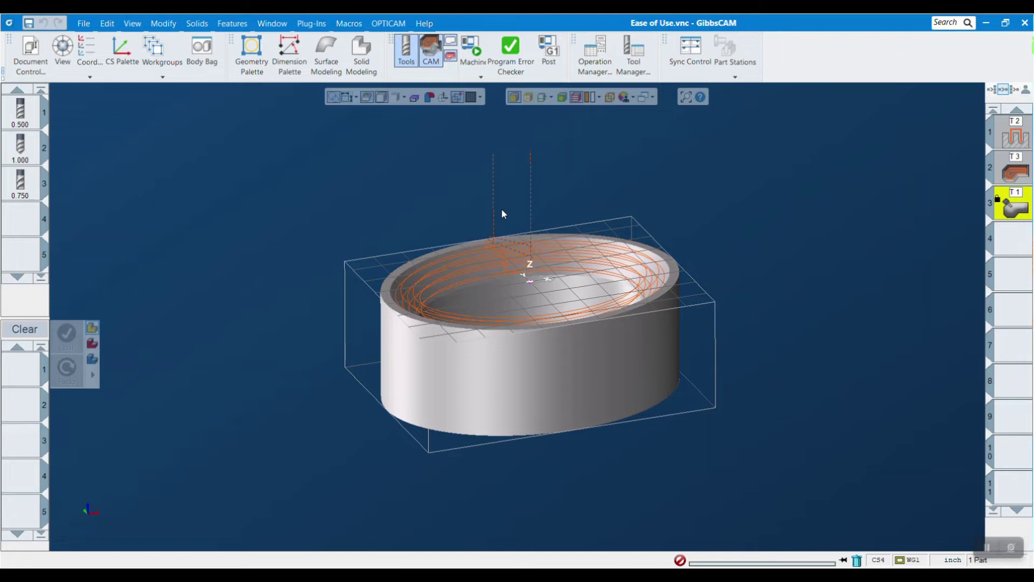
Replay the machine simulation of operation 3 from the start at slightly higher speed, examine the table tilt, and close the simulation.
{"action": "left_click", "coordinate": [474, 47]}
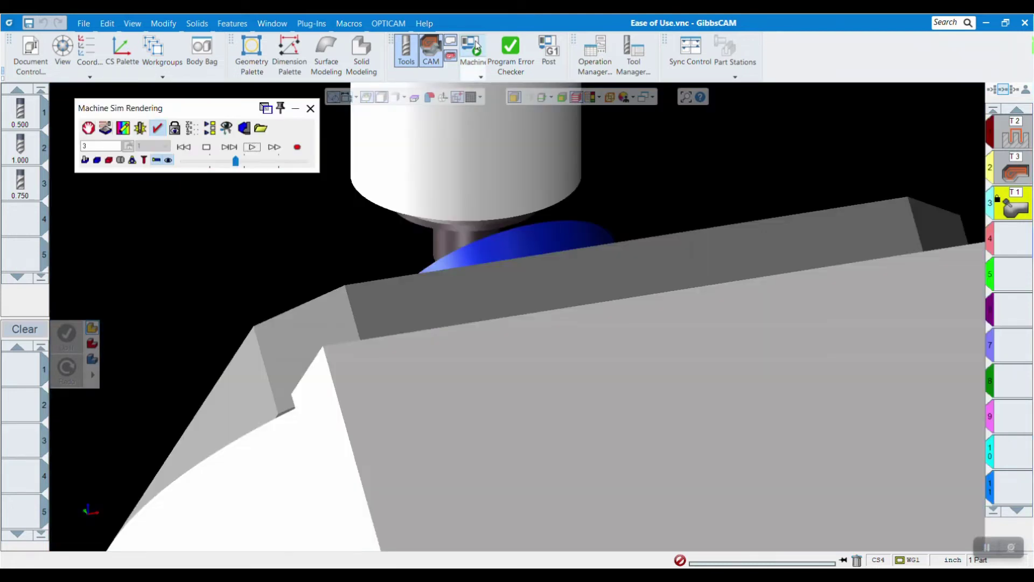
{"action": "left_click", "coordinate": [207, 148]}
{"action": "left_click", "coordinate": [187, 148]}
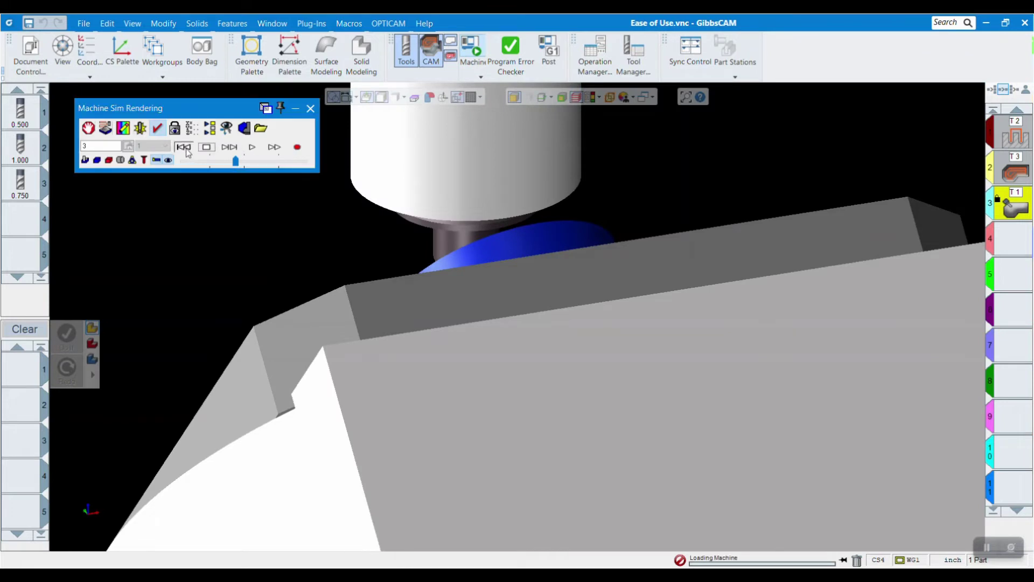
{"action": "left_click", "coordinate": [252, 148]}
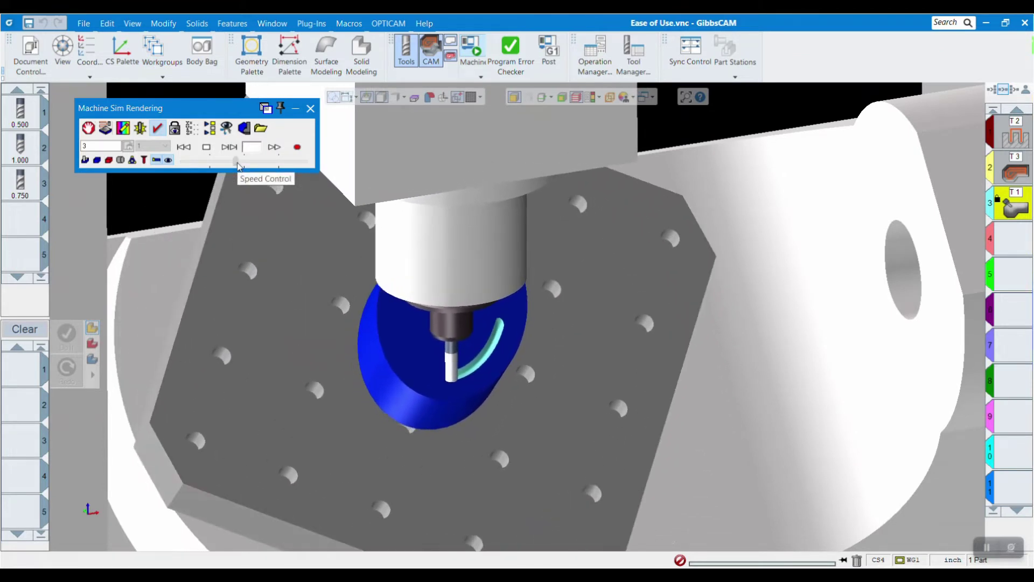
{"action": "left_click_drag", "start_coordinate": [237, 166], "coordinate": [244, 167]}
{"action": "scroll", "coordinate": [400, 248], "scroll_direction": "down", "scroll_amount": 2}
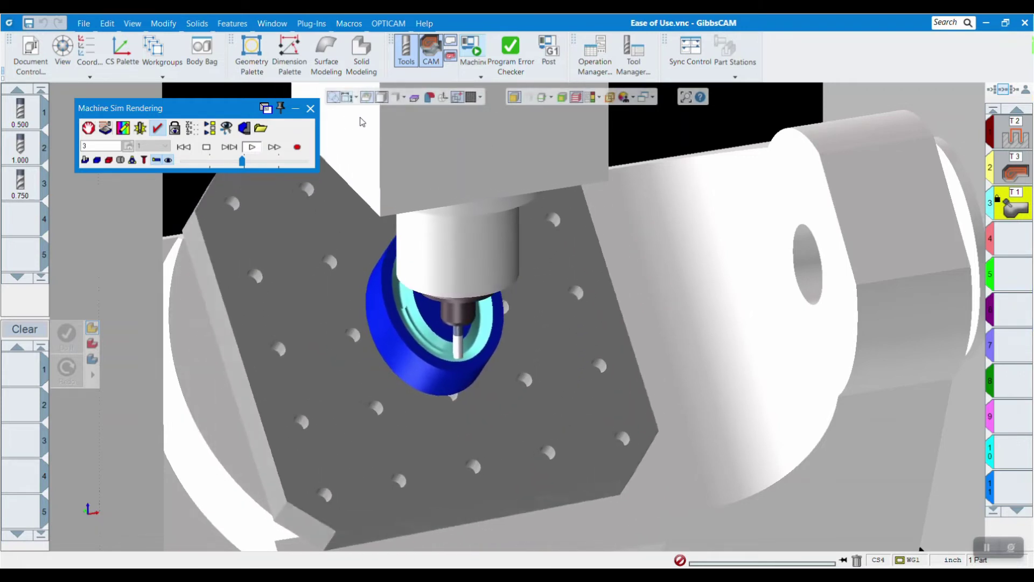
{"action": "left_click", "coordinate": [310, 108]}
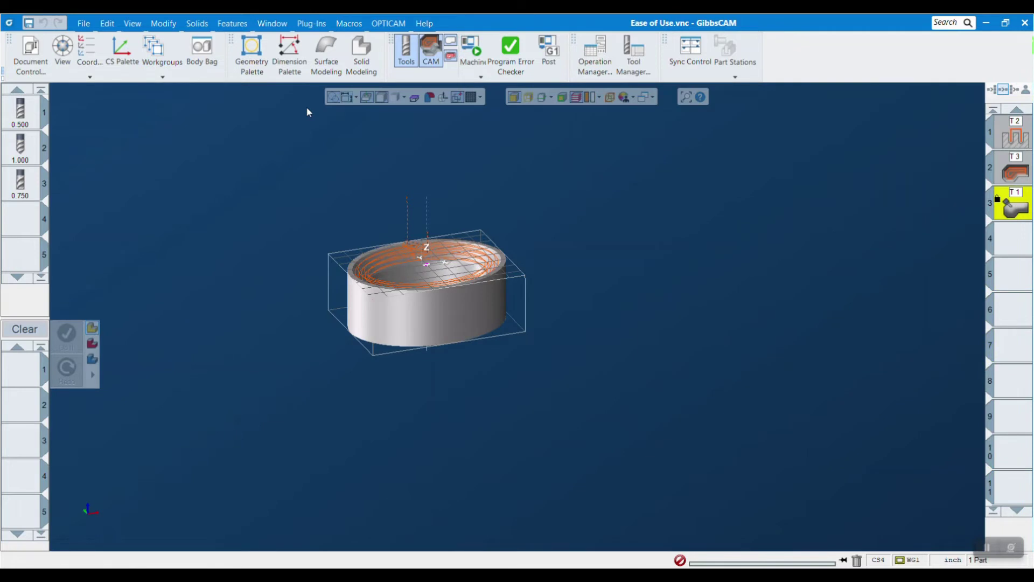
Activate operations 1 and 2 together, and clear their selection by switching to the empty operation 4 slot.
{"action": "scroll", "coordinate": [290, 187], "scroll_direction": "up", "scroll_amount": 2}
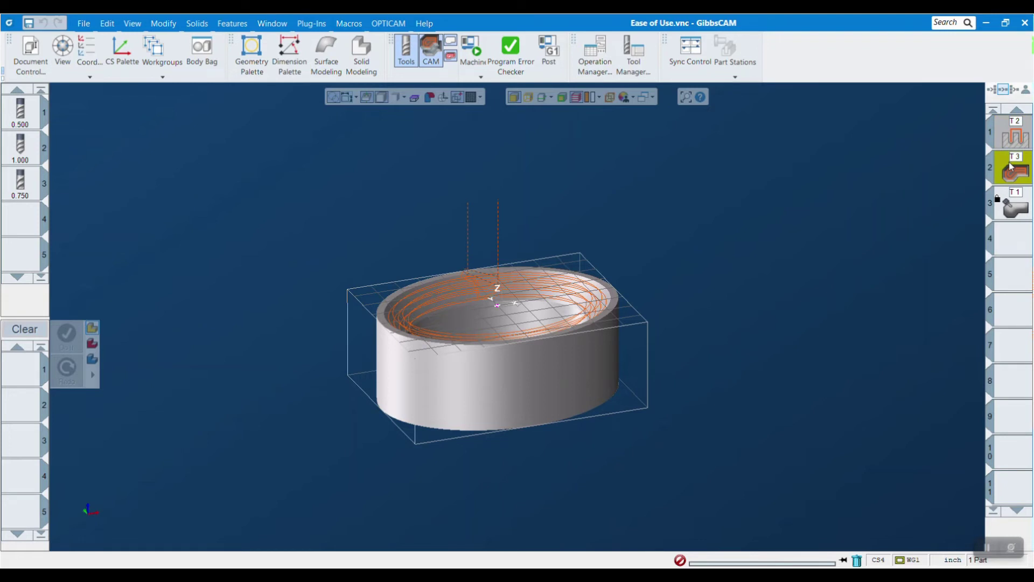
{"action": "left_click", "coordinate": [1005, 139], "text": "ctrl"}
{"action": "right_click", "coordinate": [1007, 142]}
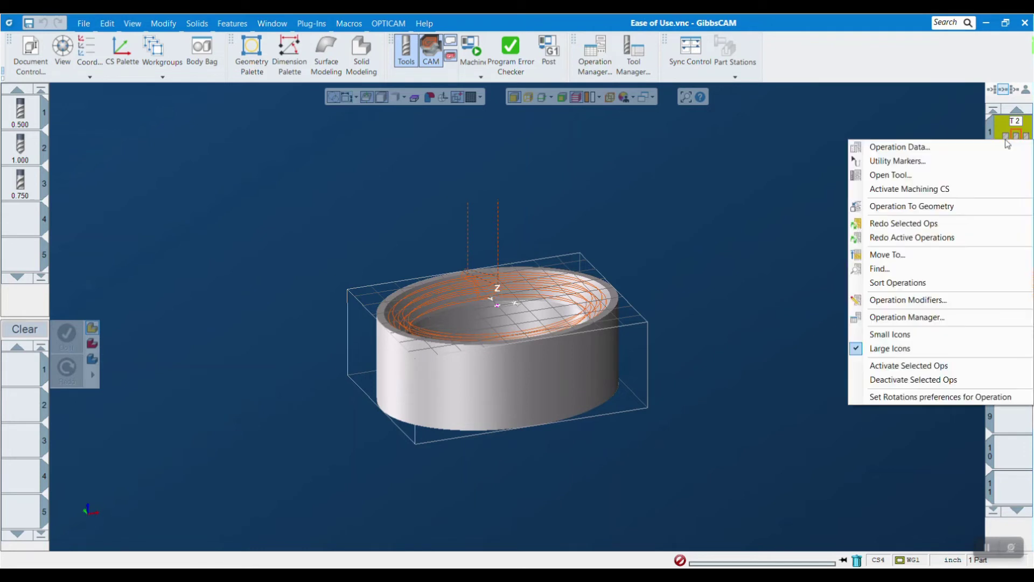
{"action": "left_click", "coordinate": [942, 365]}
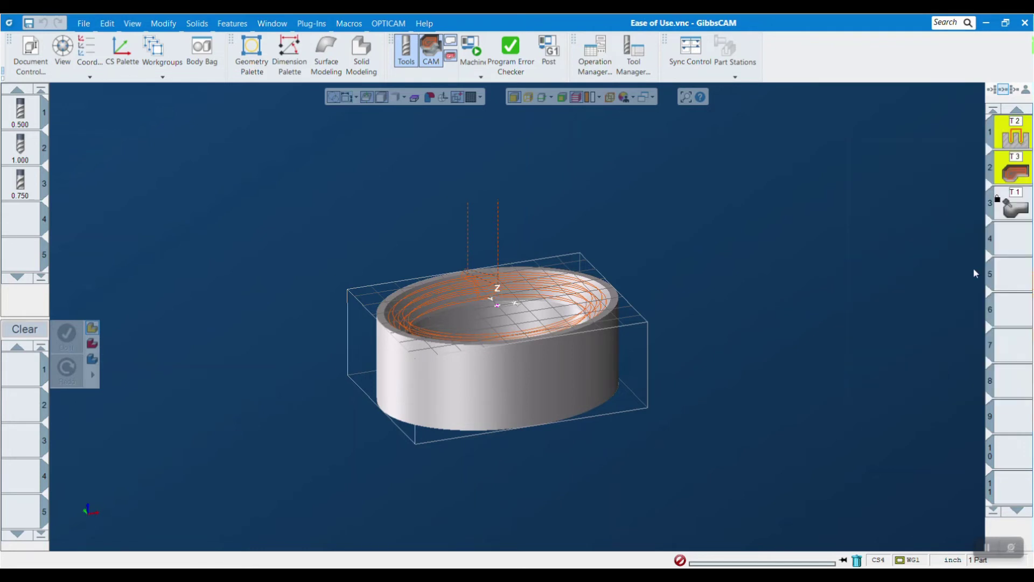
{"action": "left_click", "coordinate": [1018, 250]}
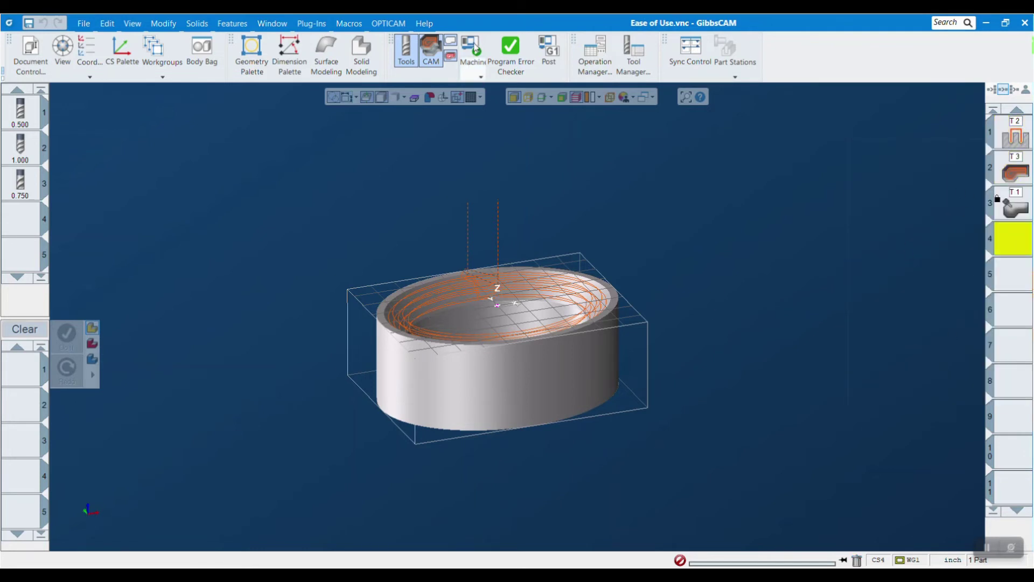
Run the machine simulation through operations 1, 2 and 3, and examine how the table rotates and tilts between them.
{"action": "left_click", "coordinate": [467, 63]}
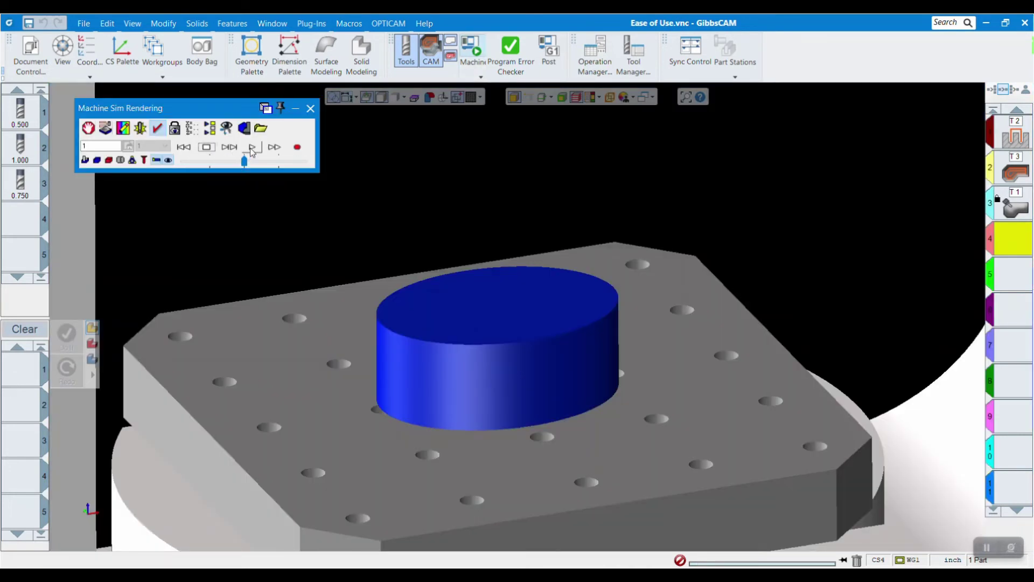
{"action": "left_click", "coordinate": [251, 150]}
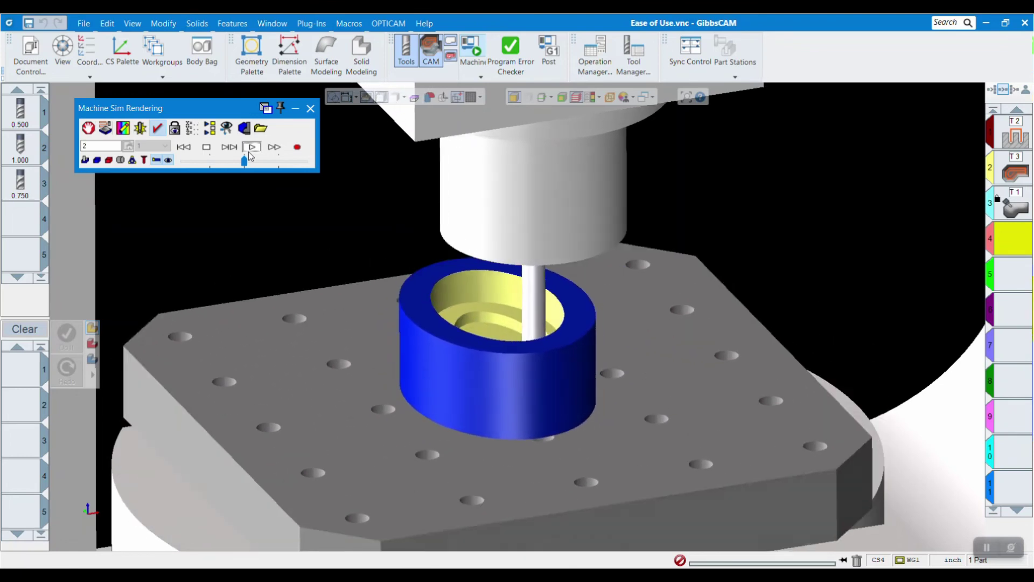
{"action": "left_click", "coordinate": [1004, 142]}
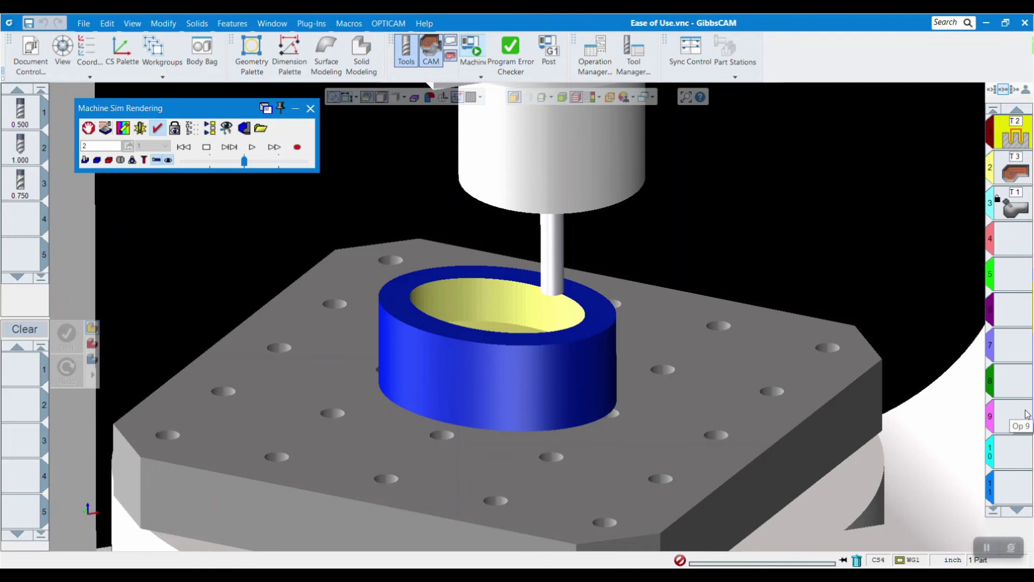
{"action": "left_click", "coordinate": [252, 151]}
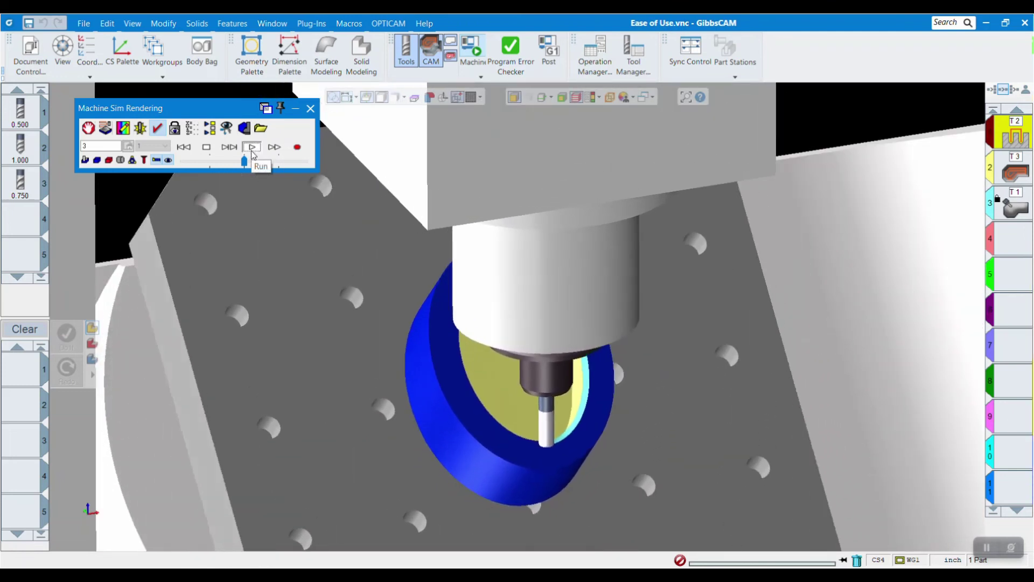